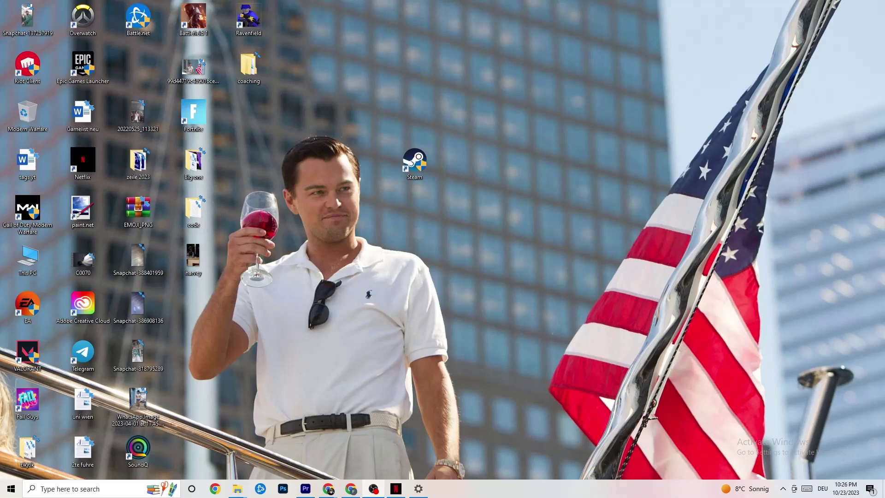
Select the Steam desktop shortcut and look over its context menu
mouse_move(417, 162)
mouse_down()
mouse_move(382, 170)
mouse_move(364, 163)
mouse_move(417, 175)
mouse_up()
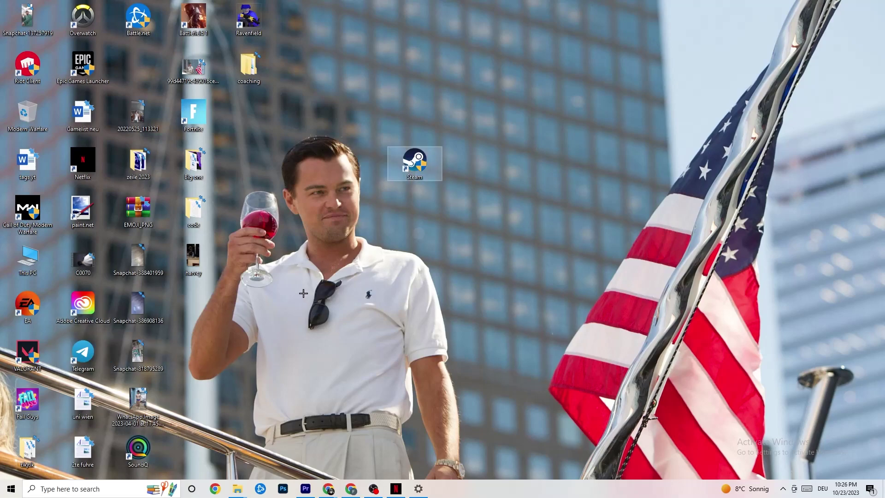
drag(417, 173, 417, 176)
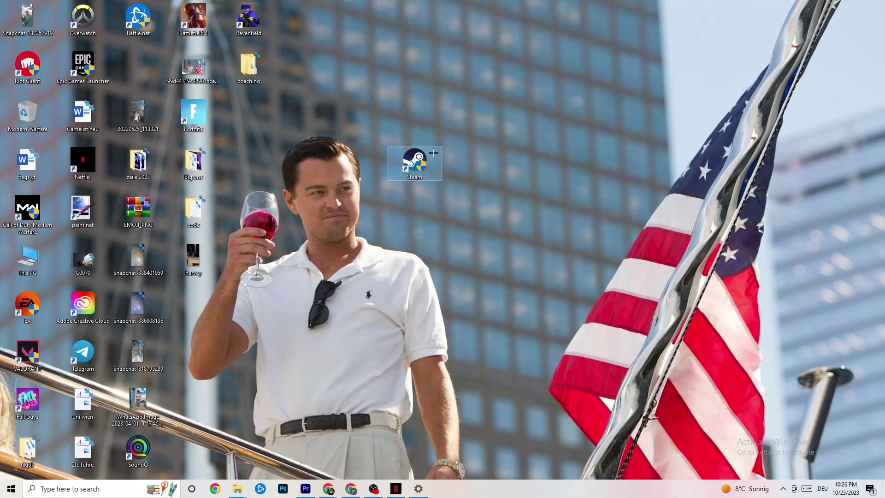
click(408, 112)
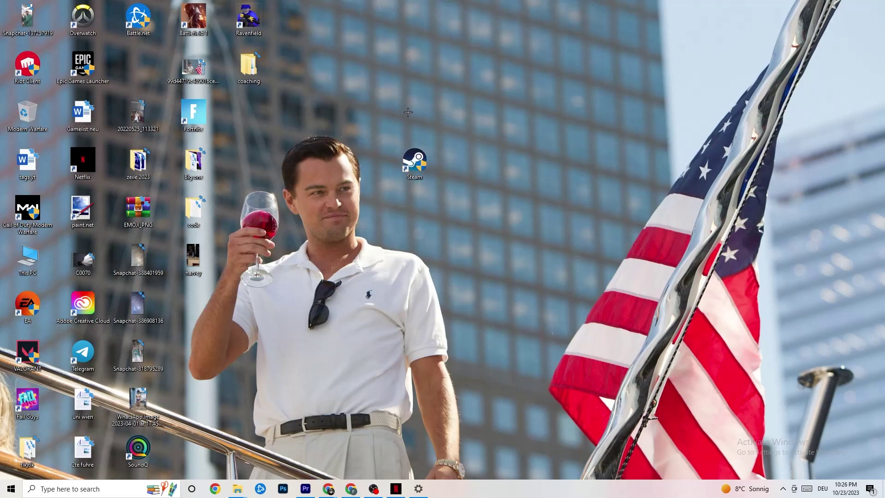
right_click(424, 160)
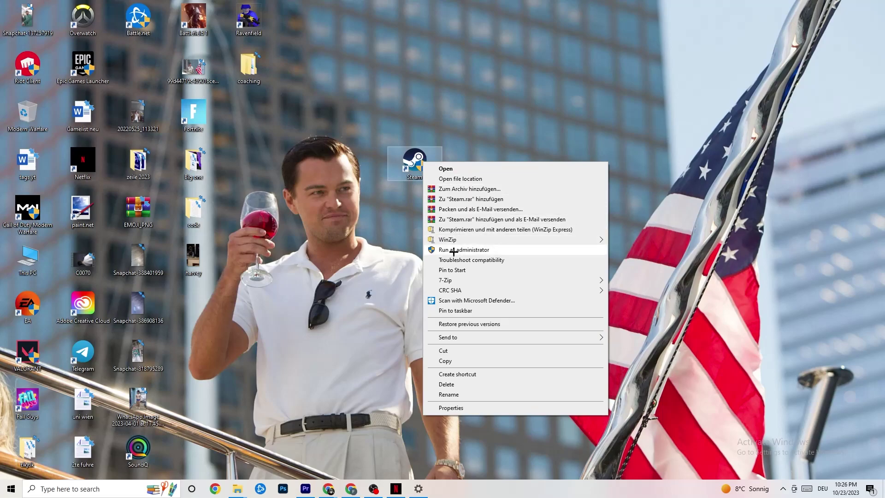
click(381, 246)
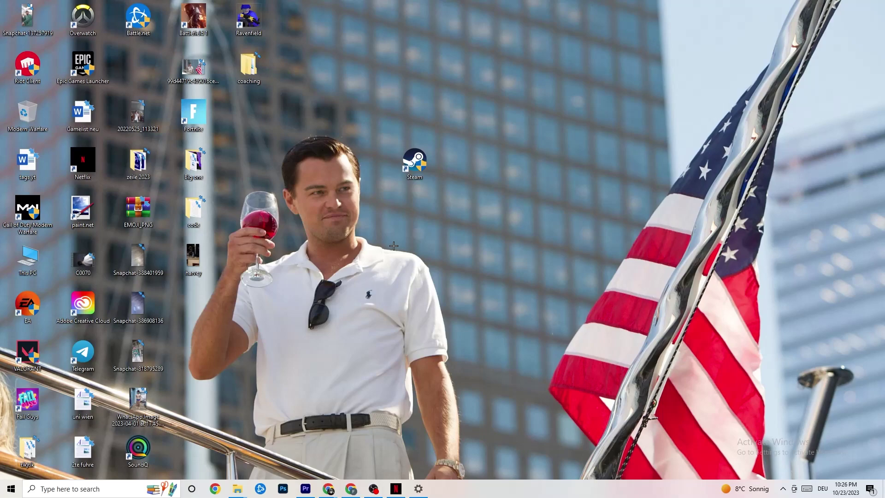
In Steam's Properties, set compatibility mode to Windows 8 with Run as administrator ticked
click(398, 169)
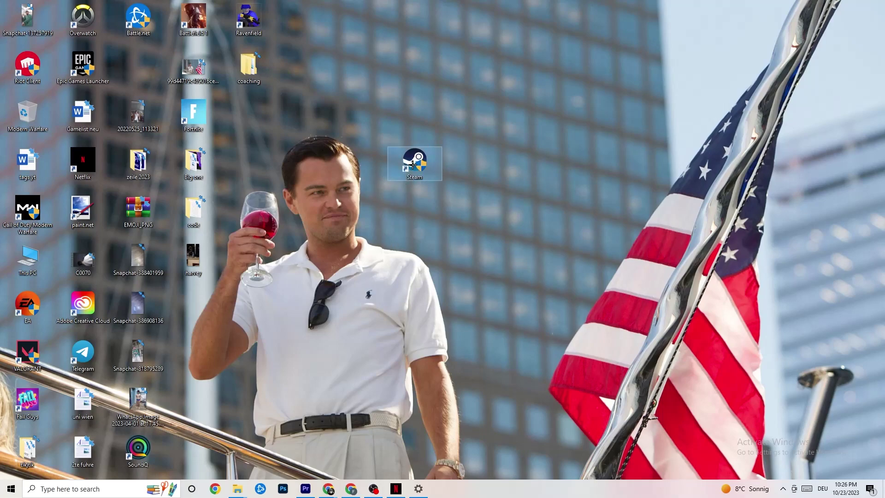
right_click(414, 163)
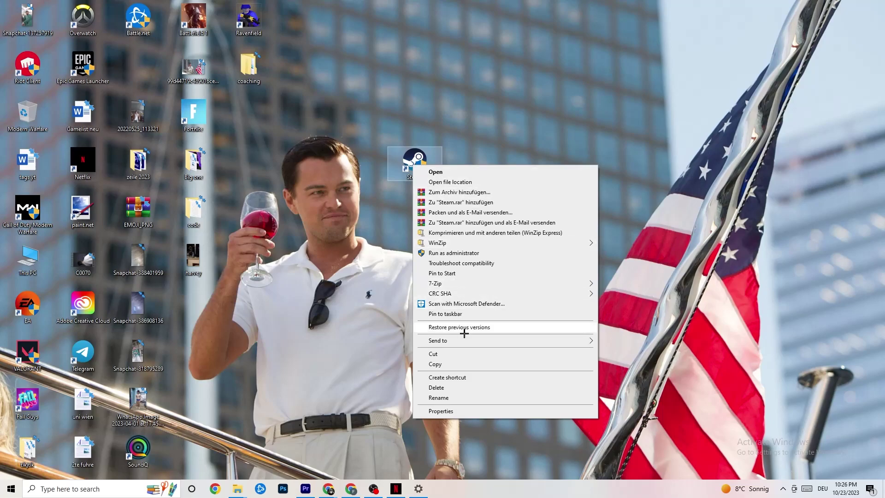
click(461, 411)
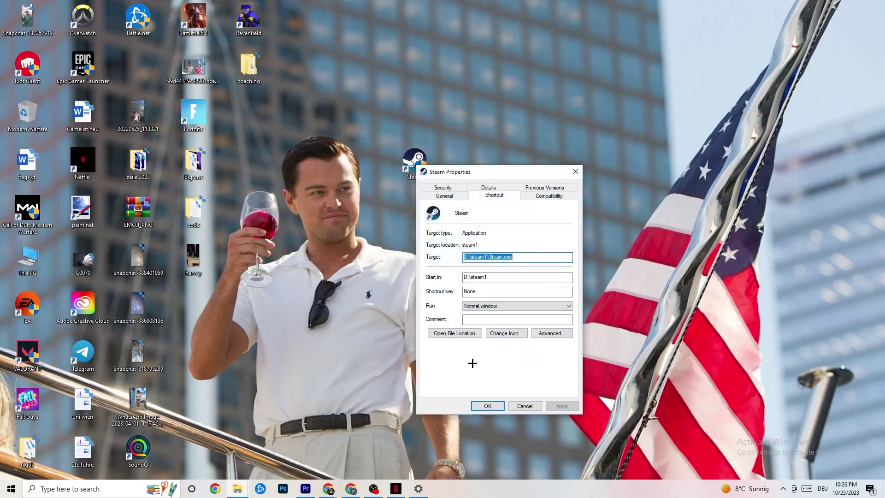
drag(480, 174, 435, 104)
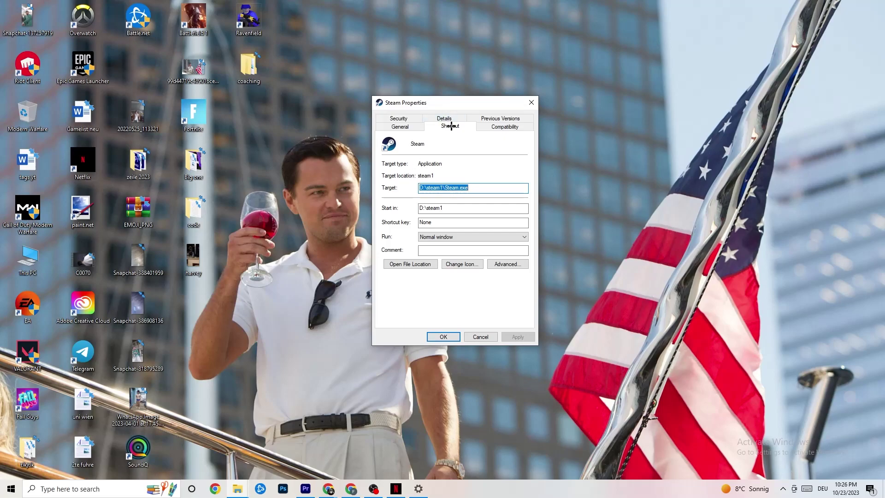
click(480, 125)
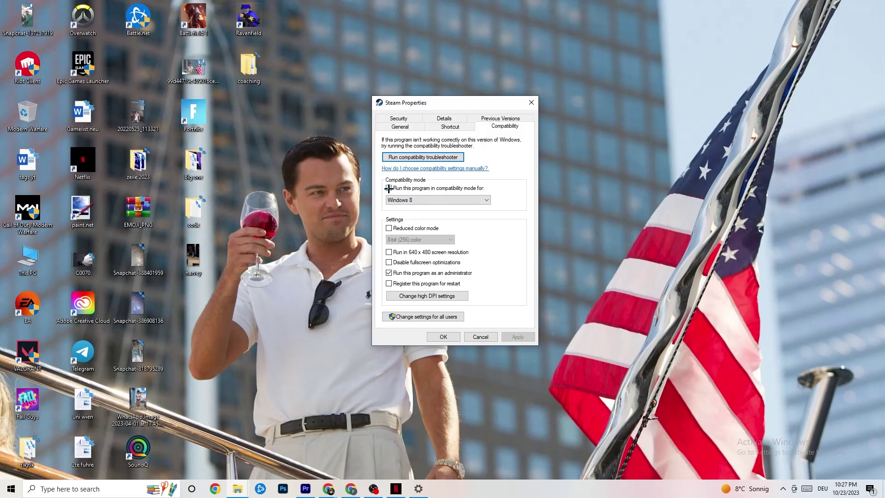
click(417, 198)
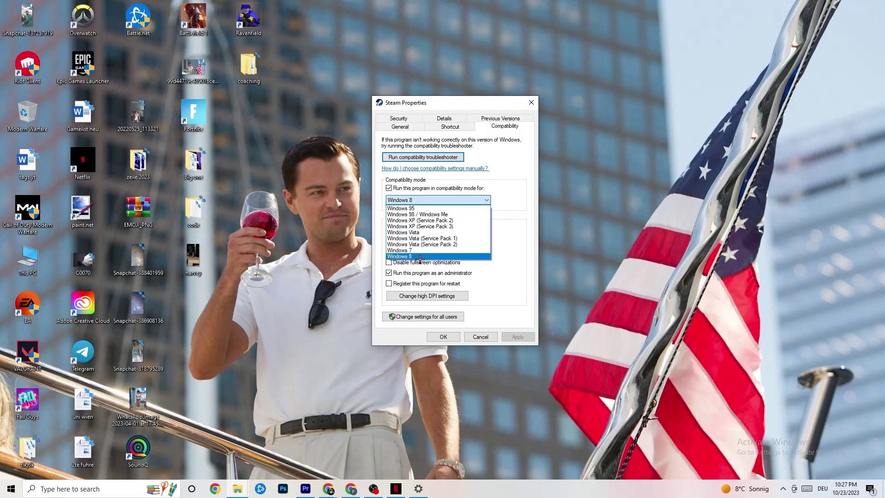
click(501, 211)
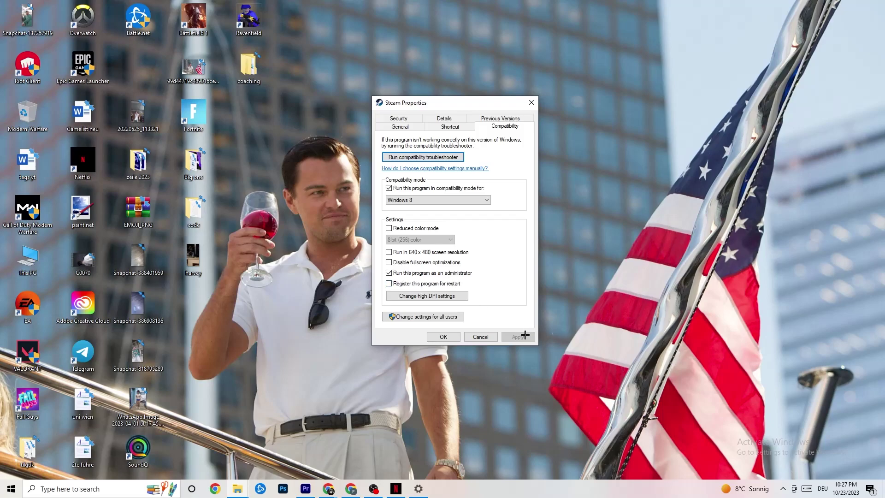
click(443, 337)
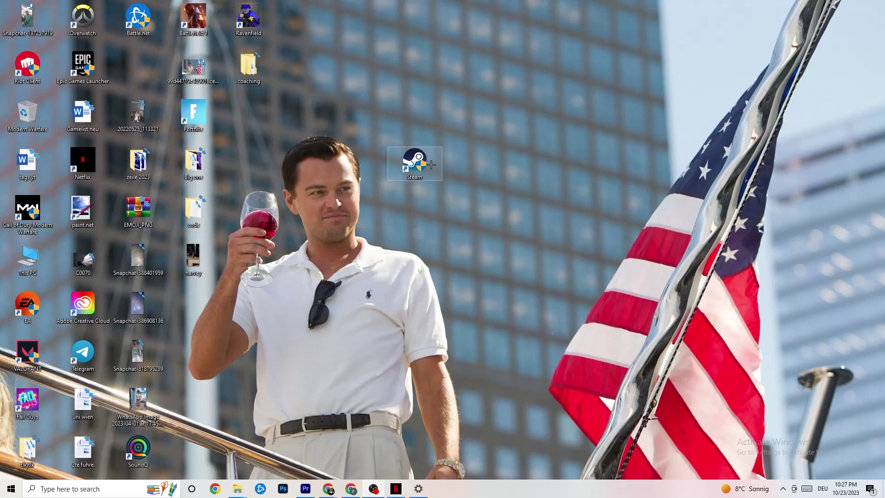
Launch Task Manager from the taskbar's right-click menu
click(9, 490)
click(312, 445)
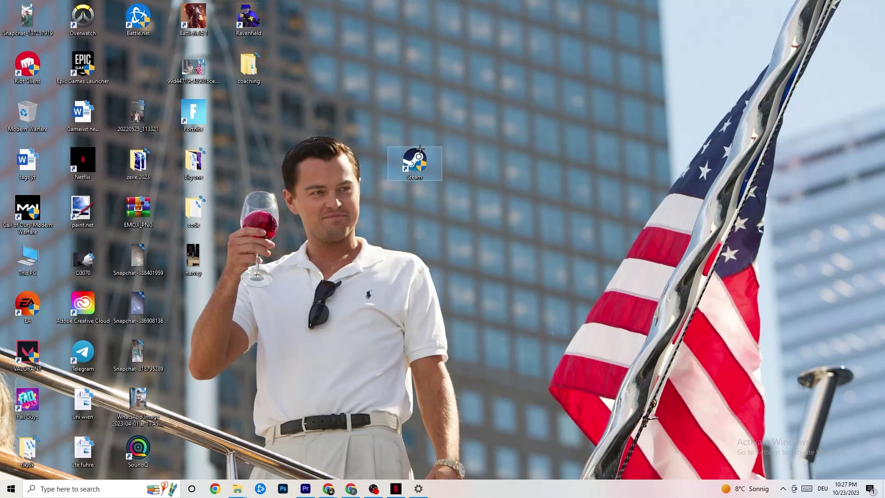
right_click(407, 168)
click(397, 273)
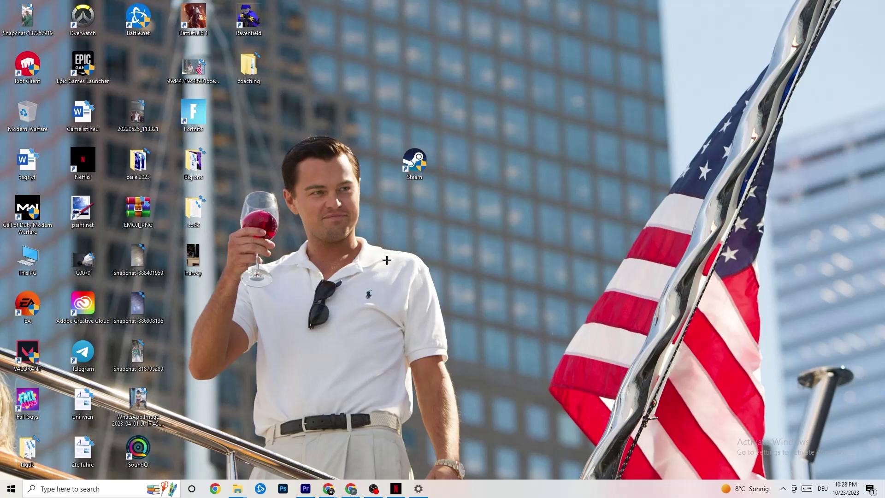
right_click(523, 493)
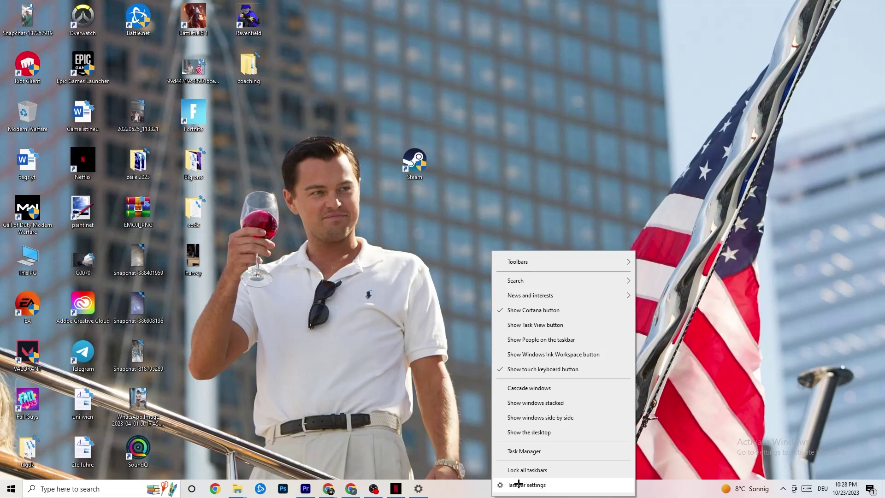
click(530, 450)
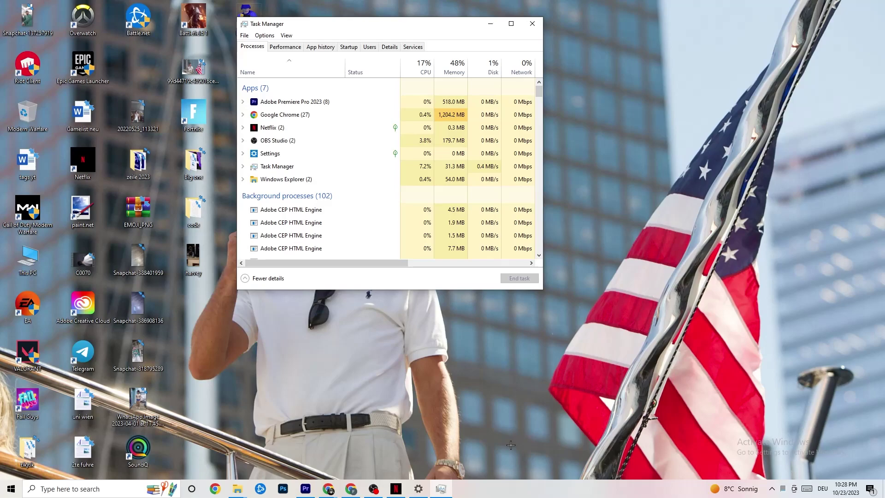
Maximize Task Manager and switch to the Details tab with PIDs and status
click(511, 24)
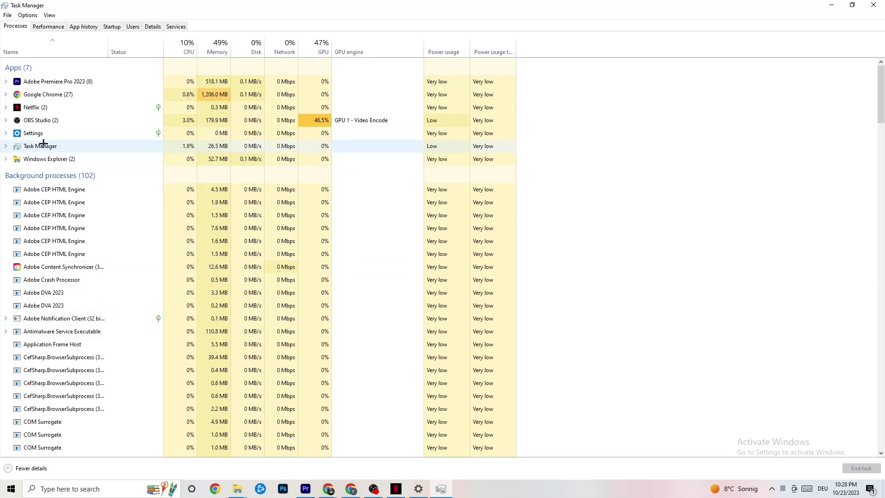
right_click(63, 94)
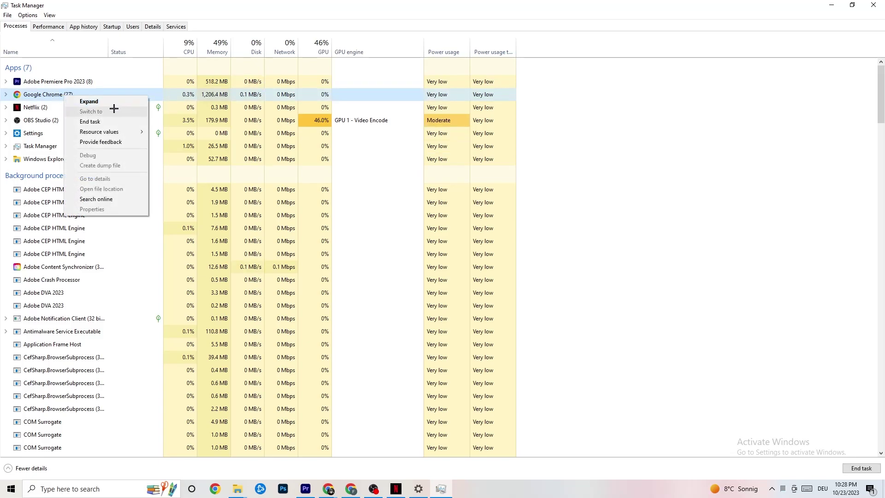
click(507, 130)
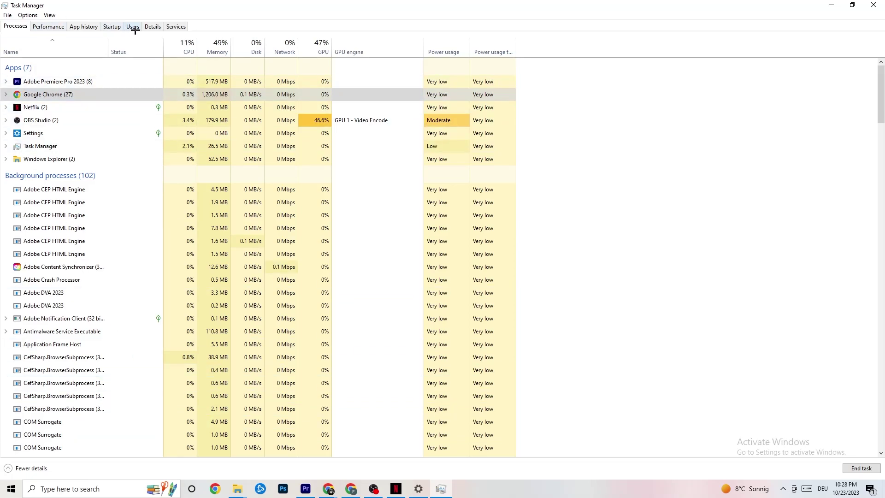
click(152, 27)
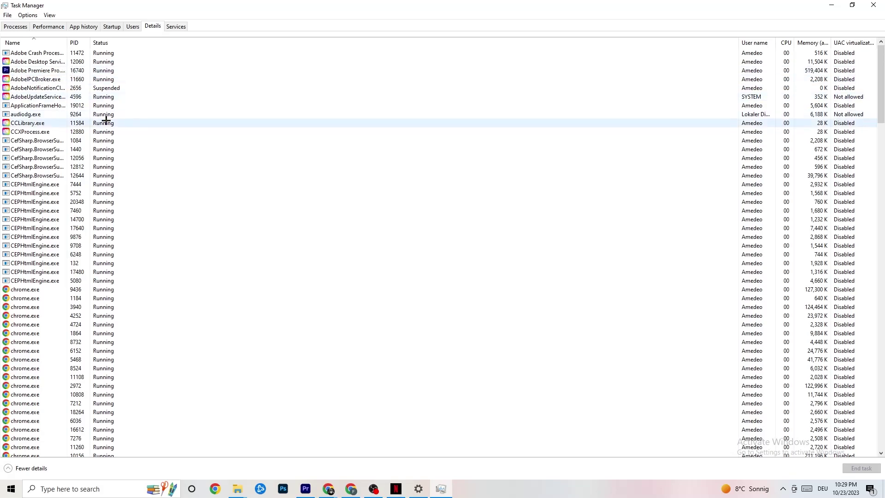
right_click(48, 72)
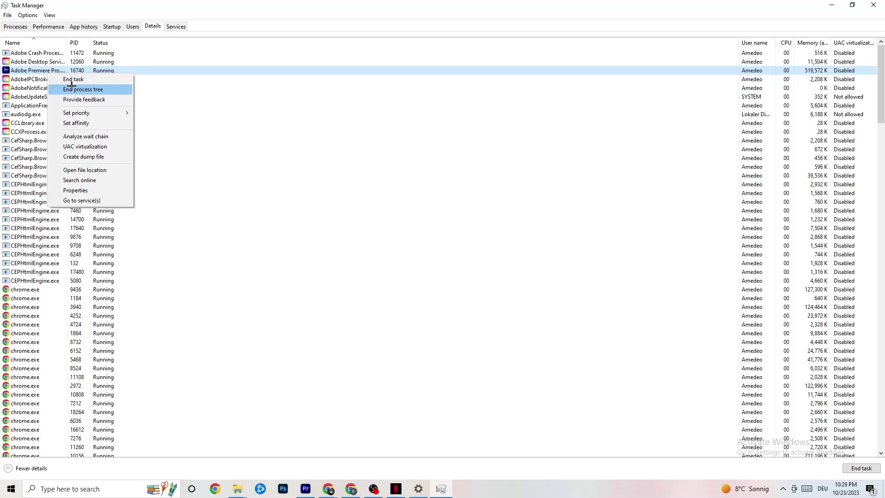
mouse_move(86, 118)
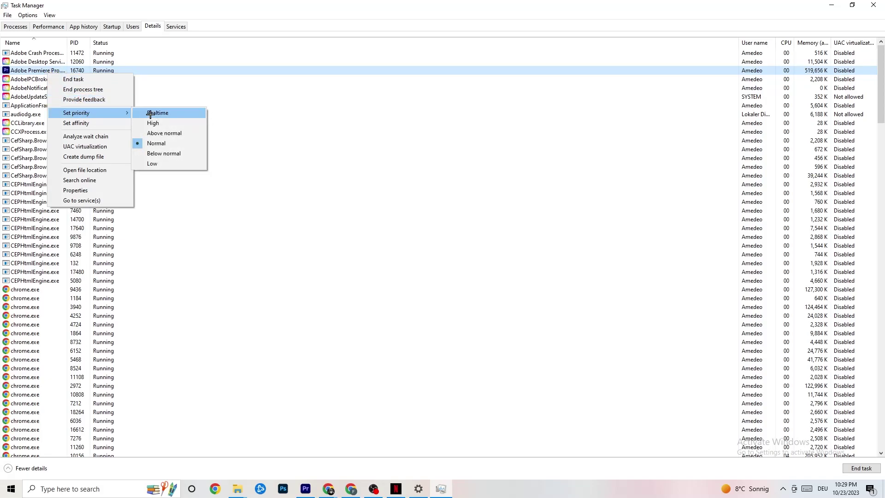
click(122, 110)
click(122, 110)
click(239, 97)
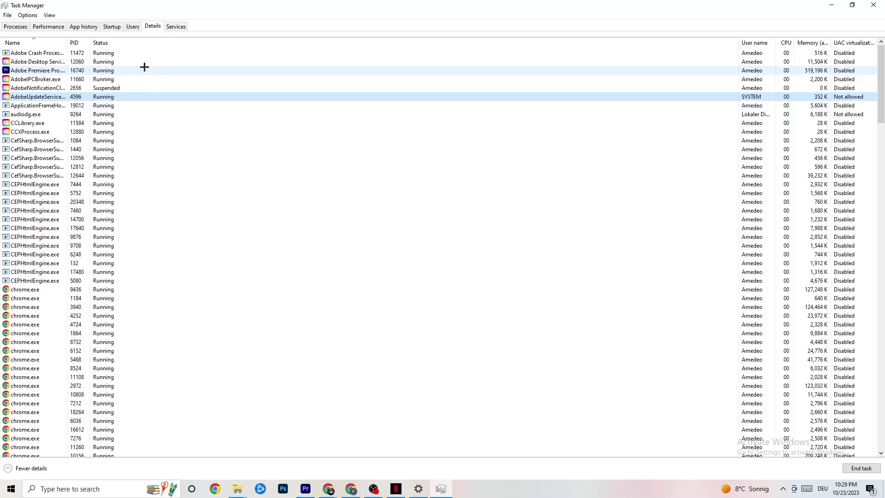
Review the Startup tab, leave Razer Synapse enabled, and close Task Manager
click(112, 26)
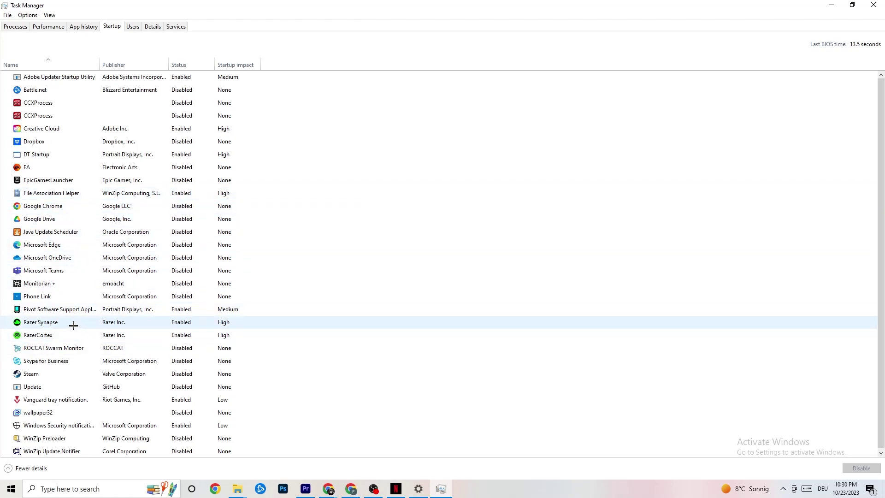
right_click(179, 322)
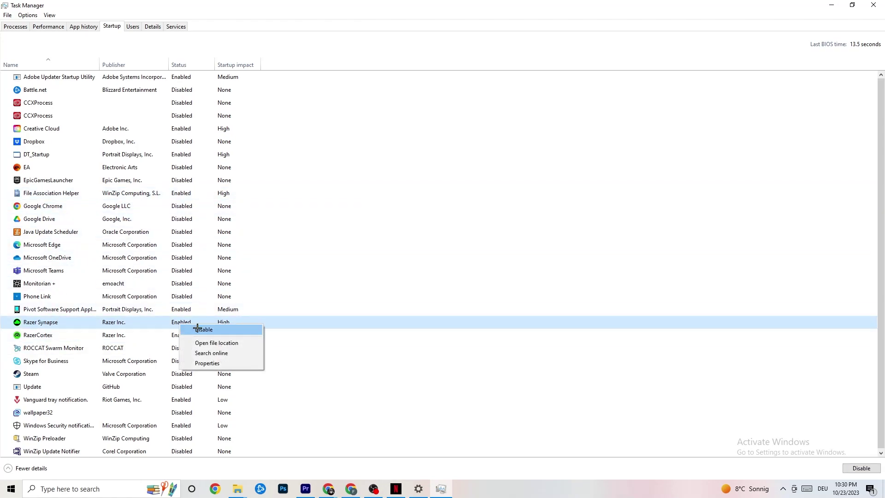
click(456, 47)
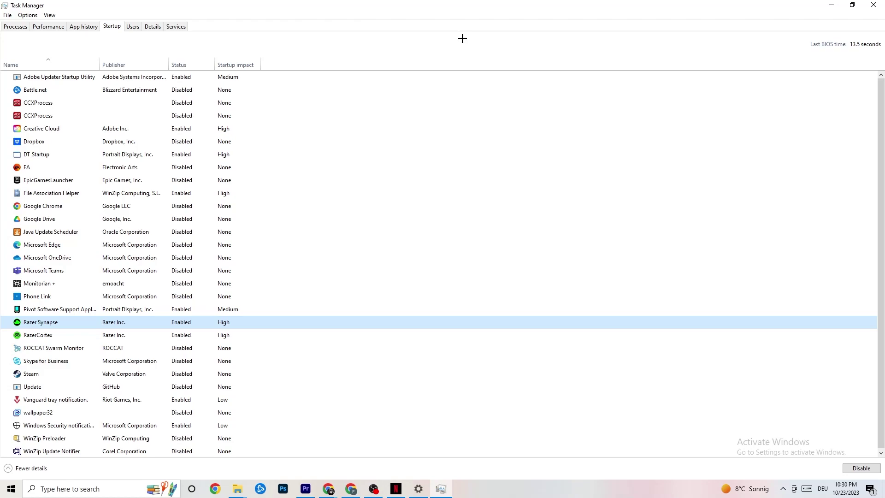
click(868, 4)
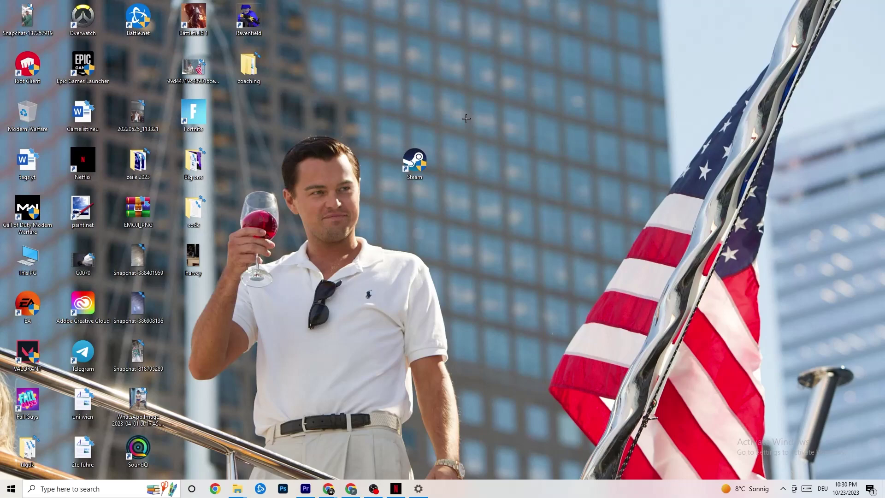
Open Windows Settings from the Start menu
click(7, 494)
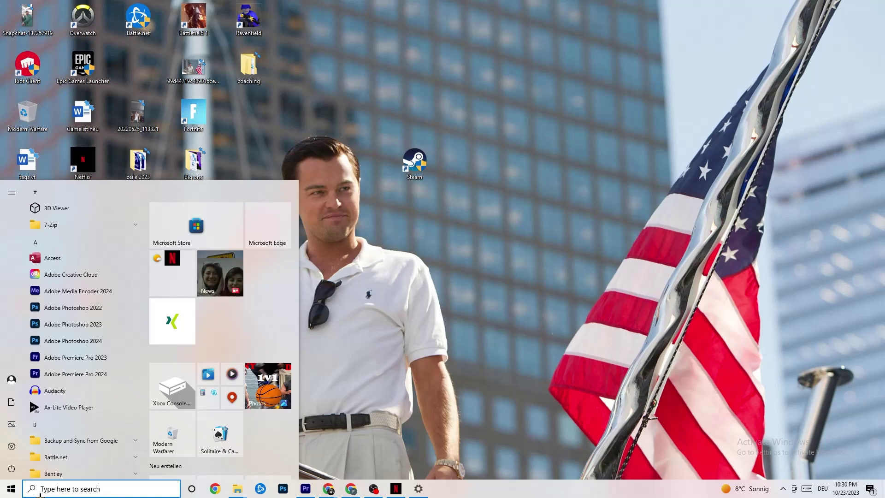
click(13, 446)
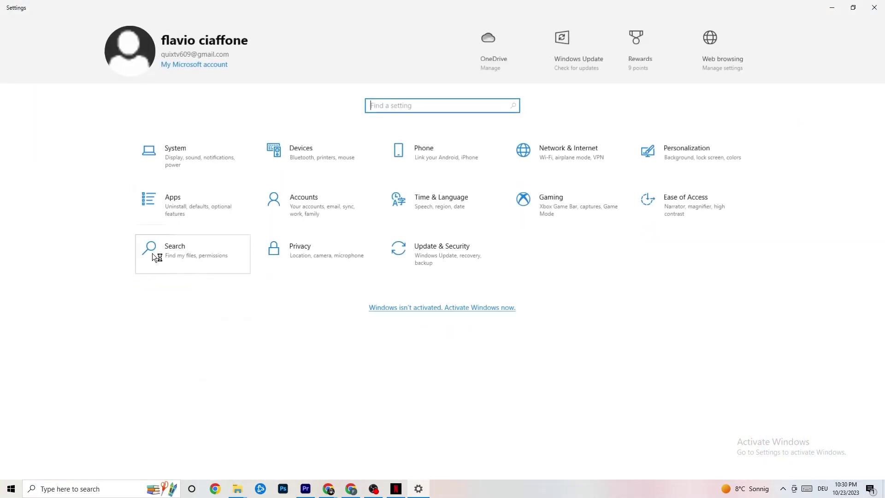
In System > Display, leave the scale at 100% (Recommended) at 1920 × 1080
click(194, 156)
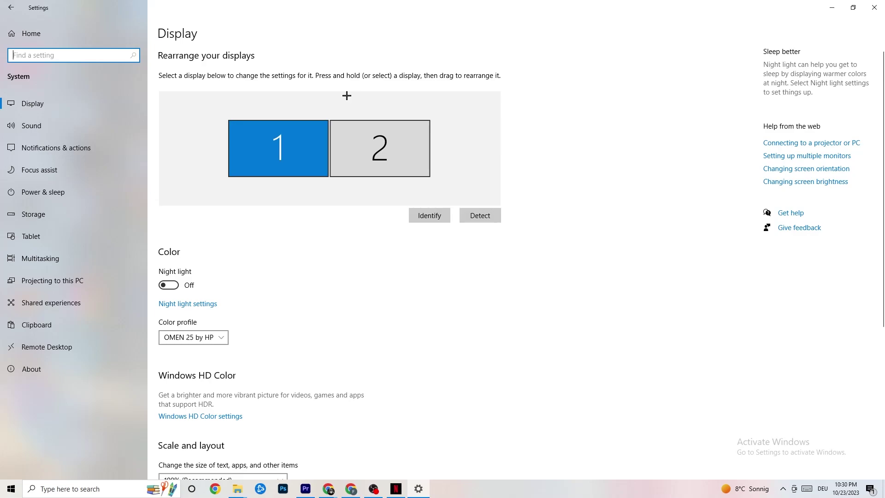
scroll(430, 103, down, 5)
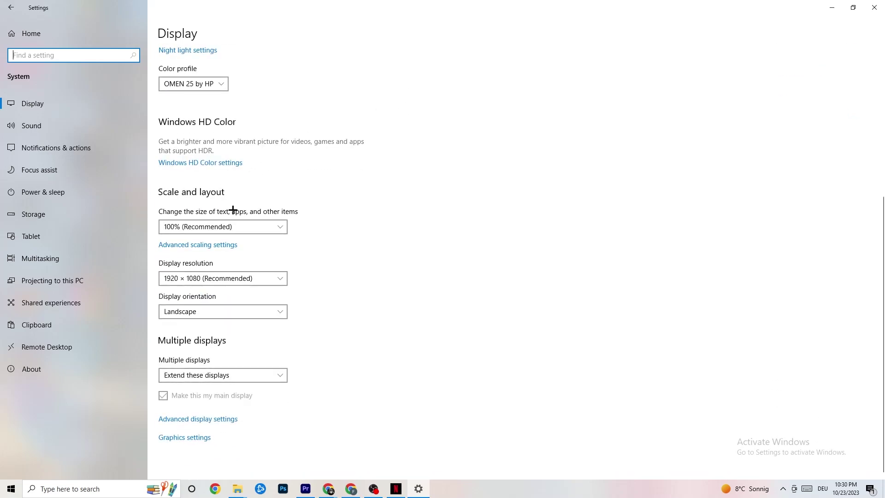
click(226, 226)
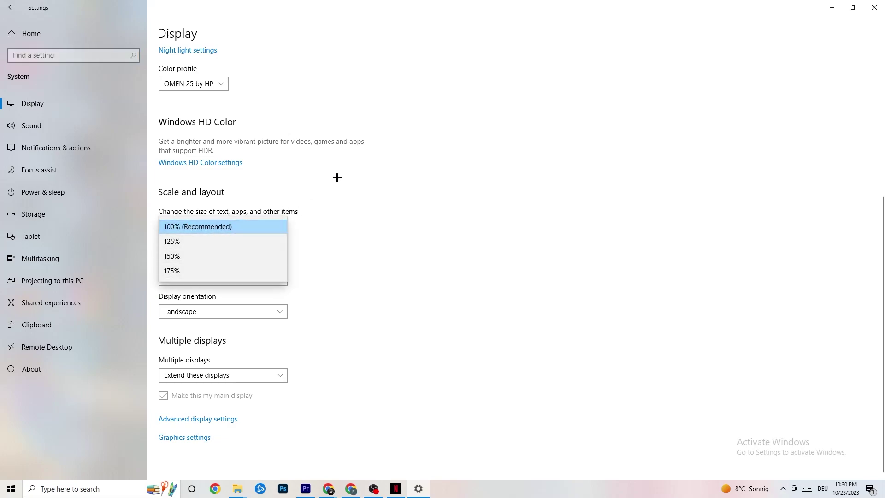
click(349, 178)
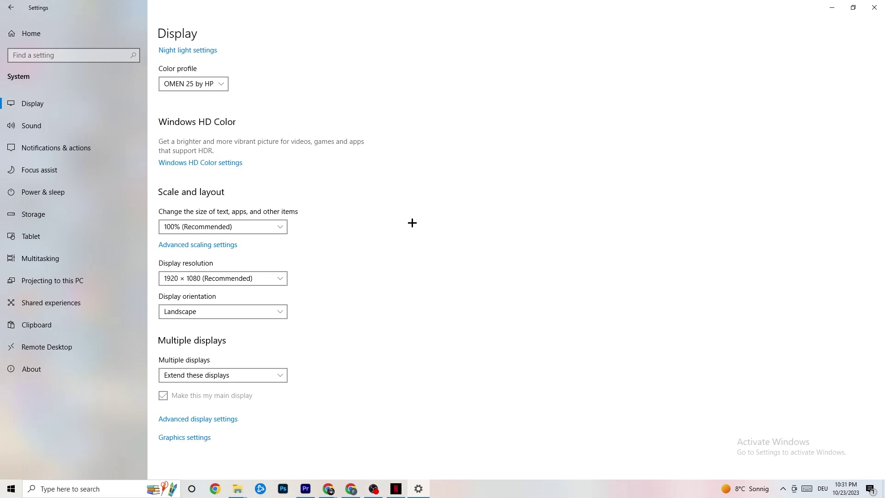
Review Power & sleep timeouts and the Balanced power plan, then go to Storage
click(55, 190)
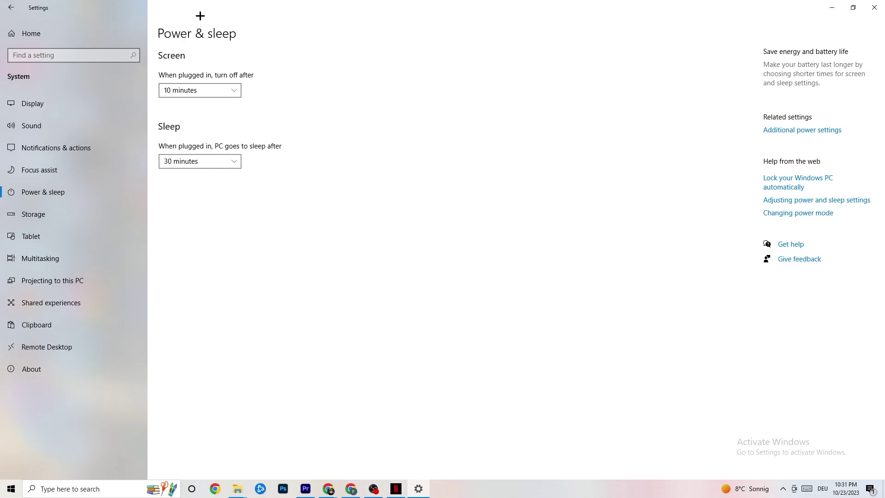
click(819, 130)
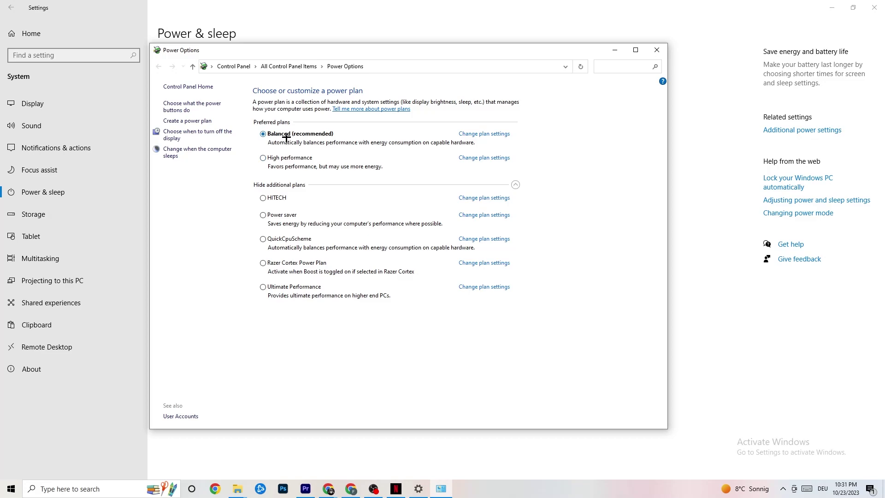
click(656, 49)
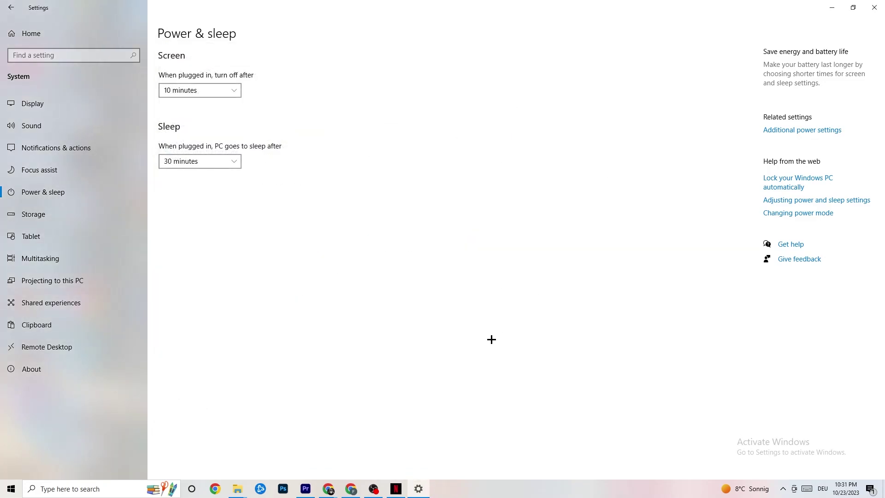
click(69, 217)
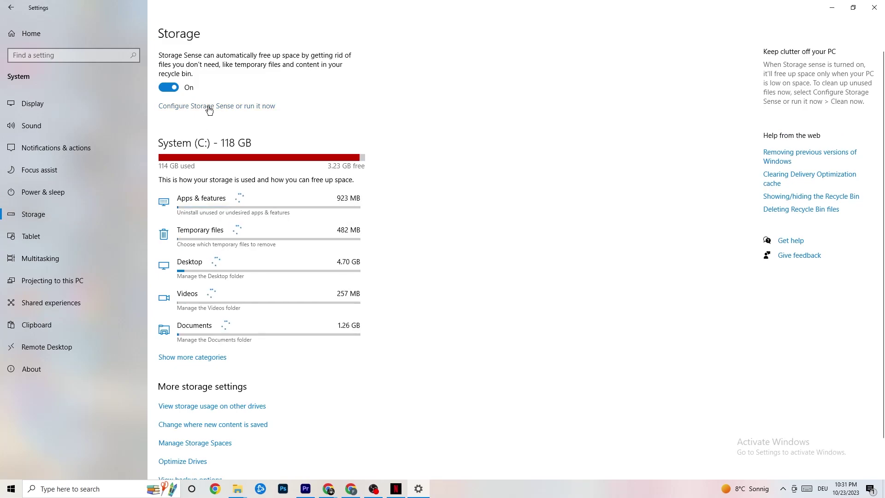
Keep Storage Sense running Every week, then return to the Settings home page
click(209, 108)
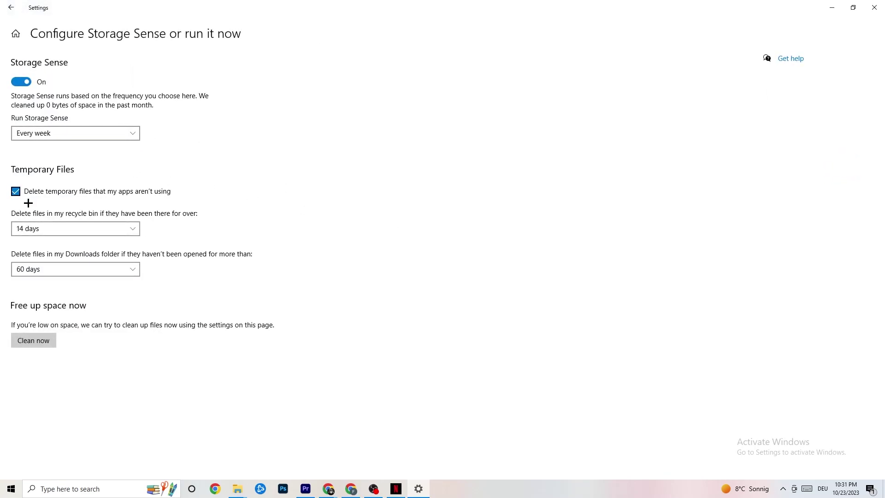
click(113, 134)
click(215, 124)
click(9, 3)
click(8, 2)
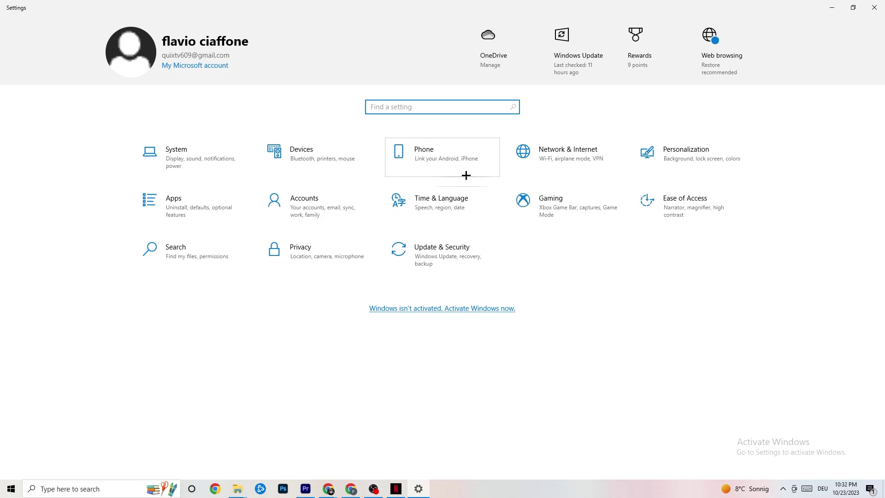
Open Gaming settings to check Captures with background and game audio recording off
click(589, 210)
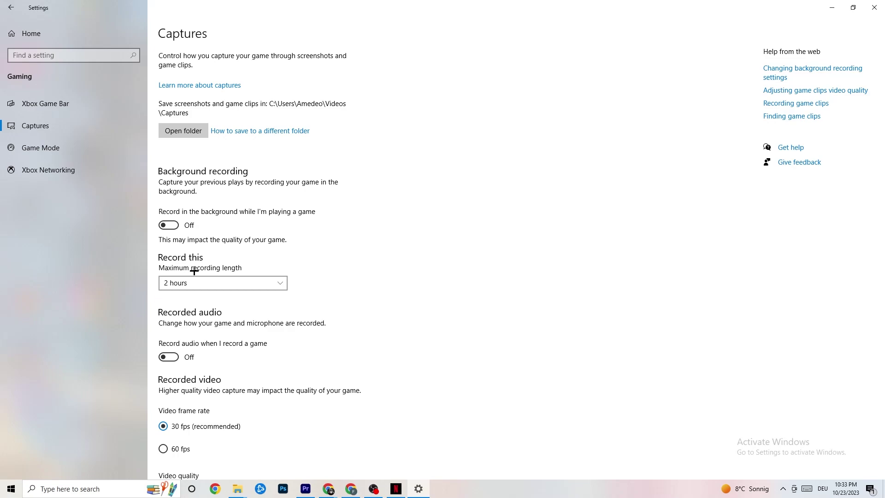
Check that the Game Mode toggle is On, then go back to Settings home
click(81, 148)
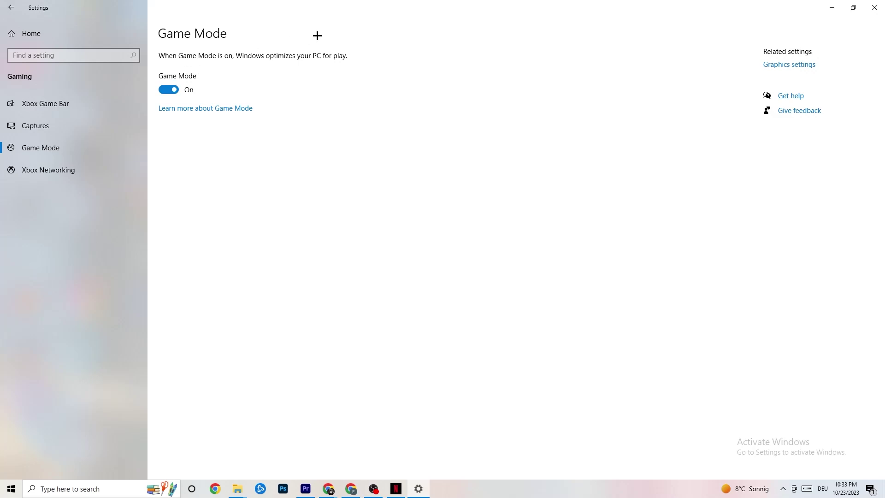
click(11, 8)
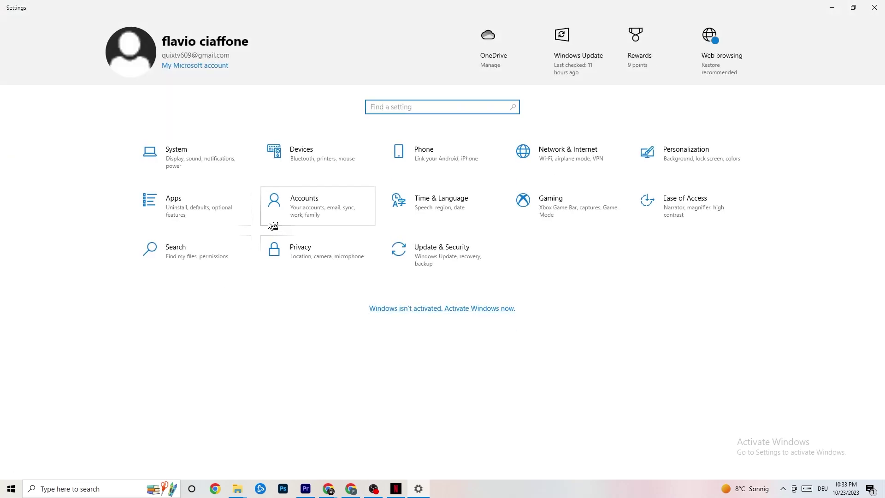
In Update & Security, view Troubleshoot, confirm Windows Update shows up to date, then close Settings
click(464, 266)
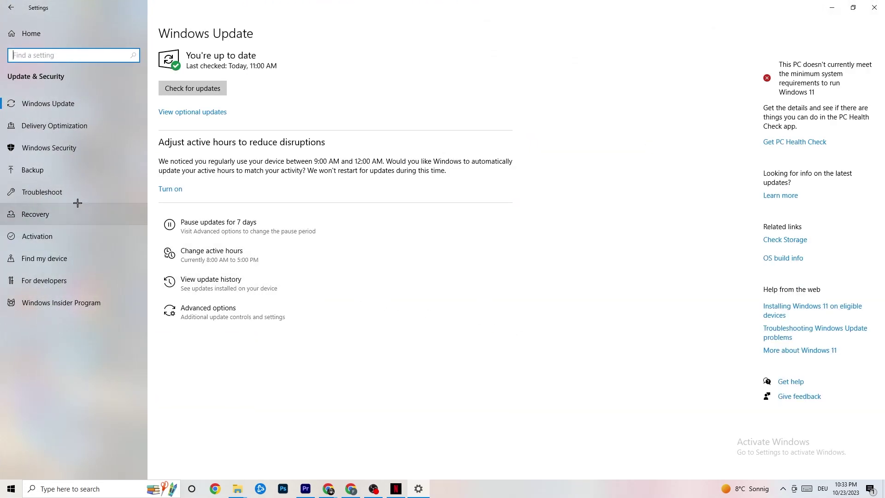
click(42, 192)
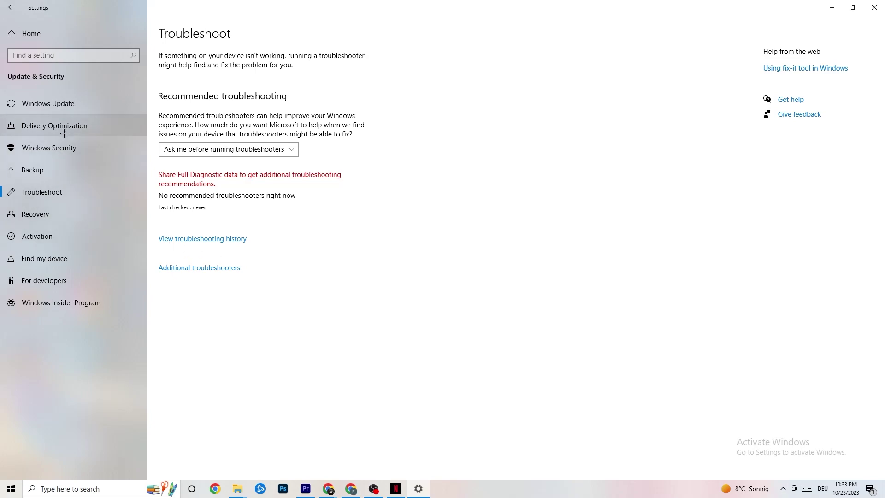
click(71, 107)
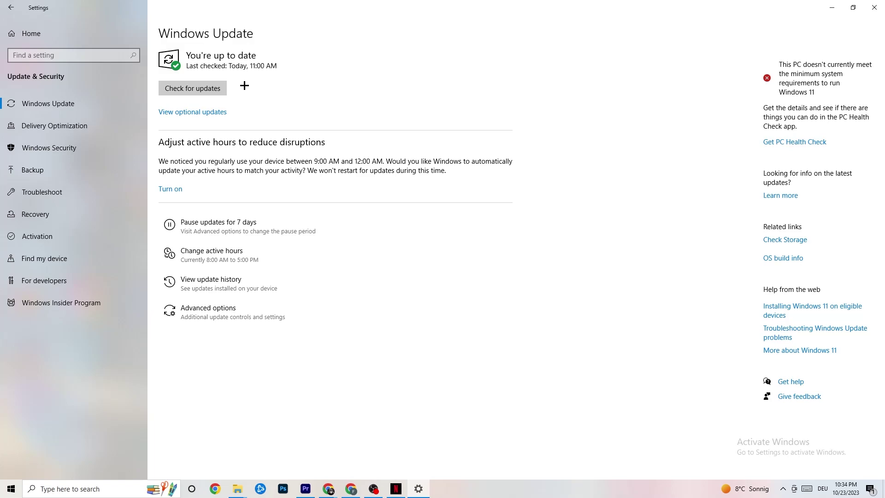
click(874, 8)
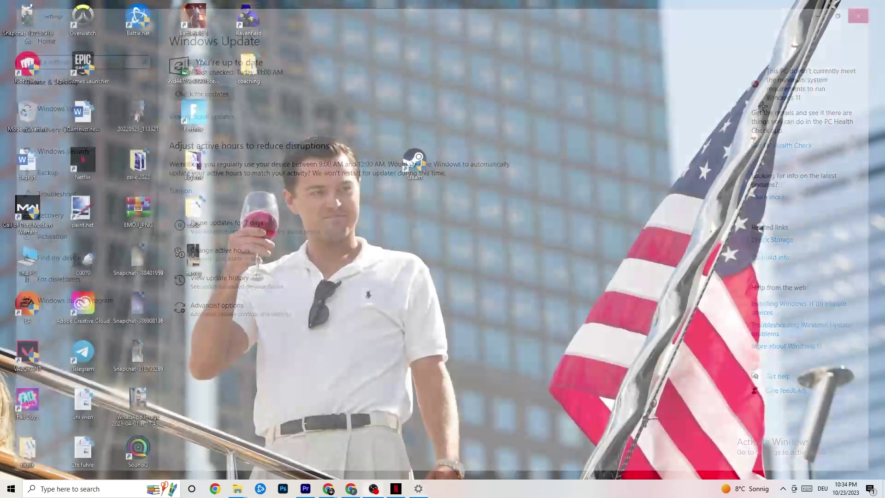